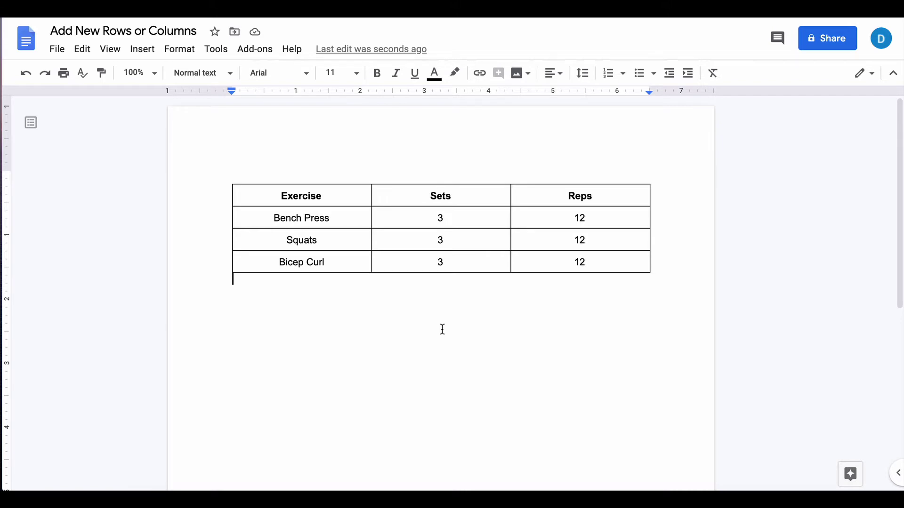
- Try adding a row at the bottom of the table from the last Reps cell, then undo it
{"action": "left_click", "coordinate": [612, 259]}
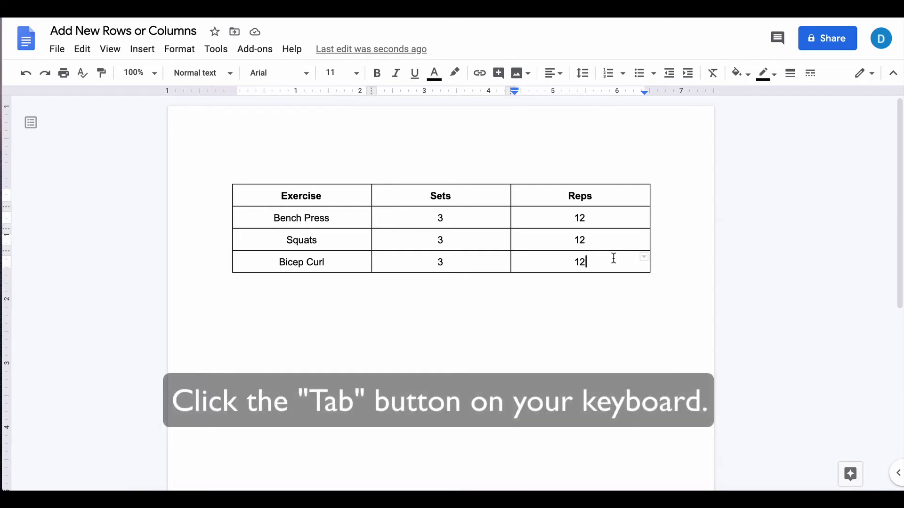
{"action": "key", "text": "Tab"}
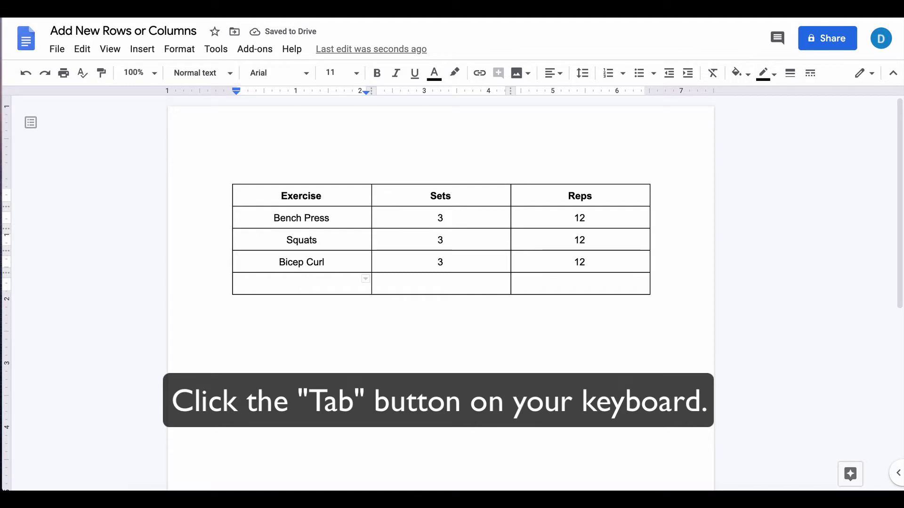
{"action": "key", "text": "Tab"}
{"action": "key", "text": "Tab"}
{"action": "key", "text": "Tab"}
{"action": "key", "text": "Tab"}
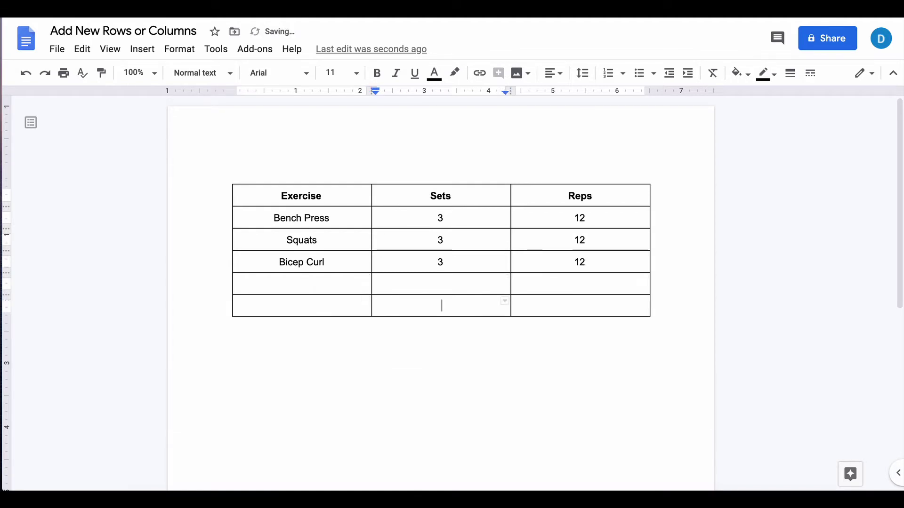
{"action": "key", "text": "ctrl+z"}
{"action": "key", "text": "ctrl+z"}
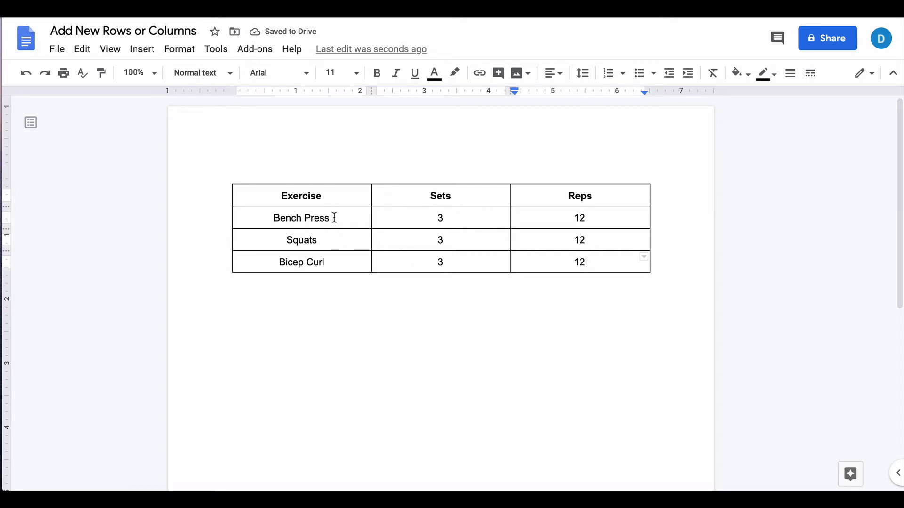
- Insert an empty row above Squats from its row options
{"action": "left_click", "coordinate": [347, 239]}
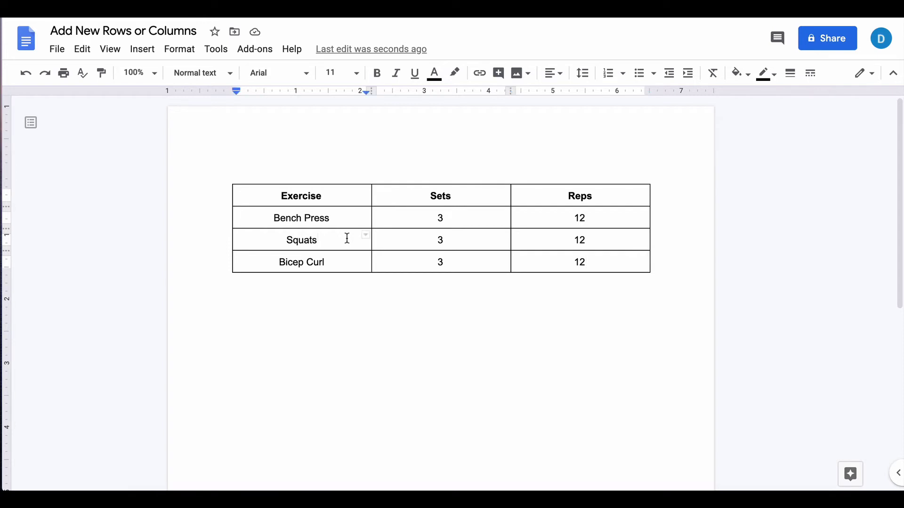
{"action": "right_click", "coordinate": [346, 239]}
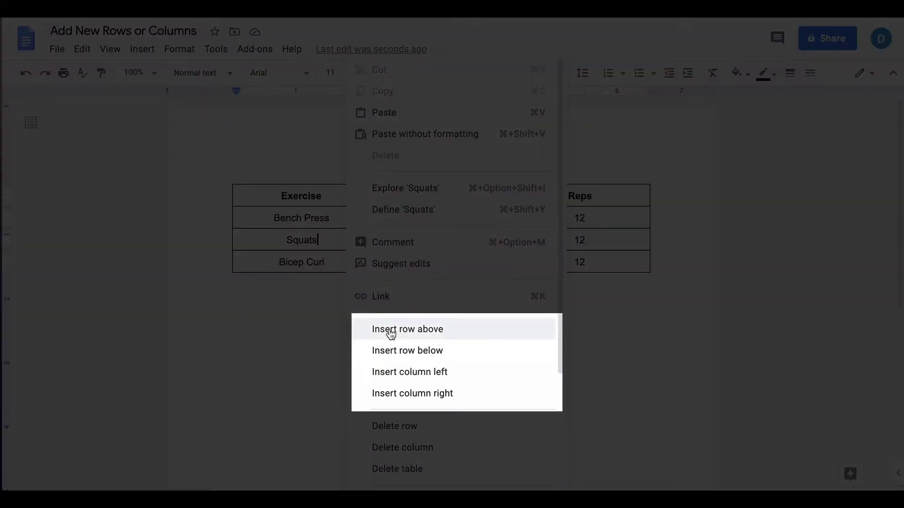
{"action": "left_click", "coordinate": [390, 332]}
- Undo an extra row added below Bench Press, leaving the cursor in the new row's Exercise cell
{"action": "left_click", "coordinate": [350, 214]}
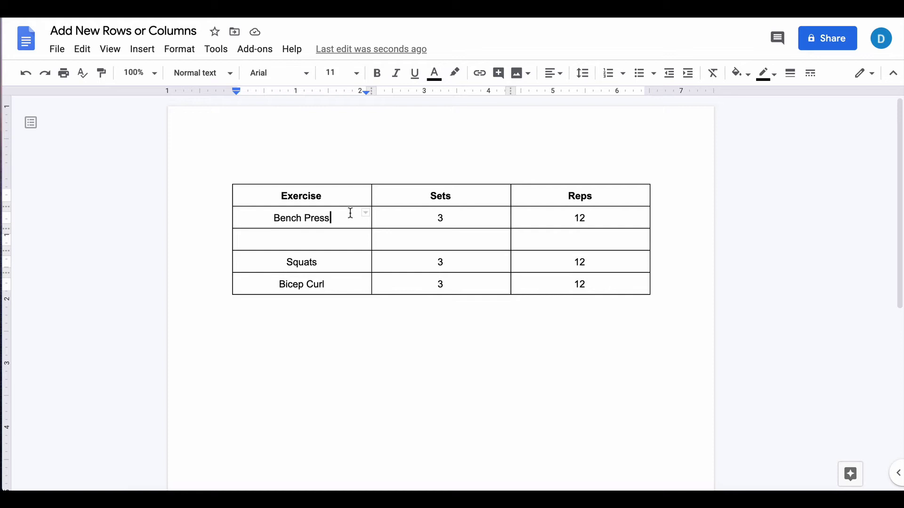
{"action": "right_click", "coordinate": [350, 214]}
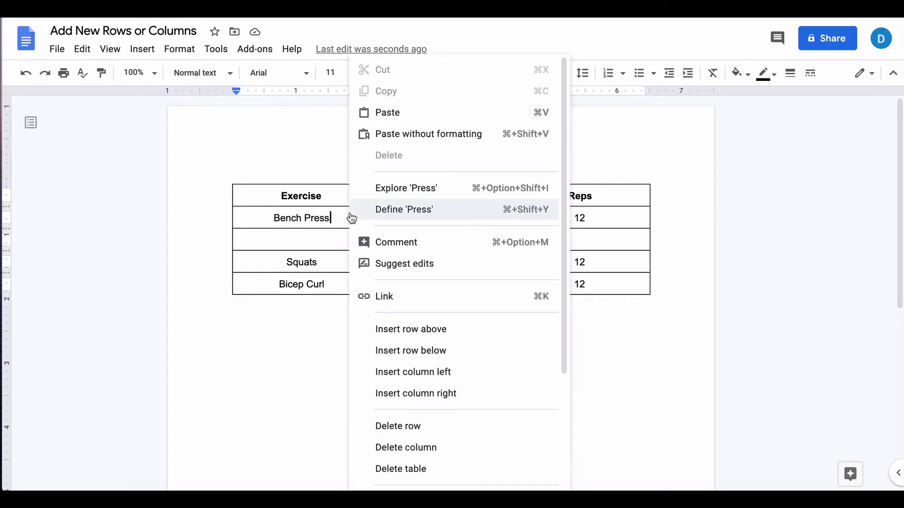
{"action": "left_click", "coordinate": [379, 350]}
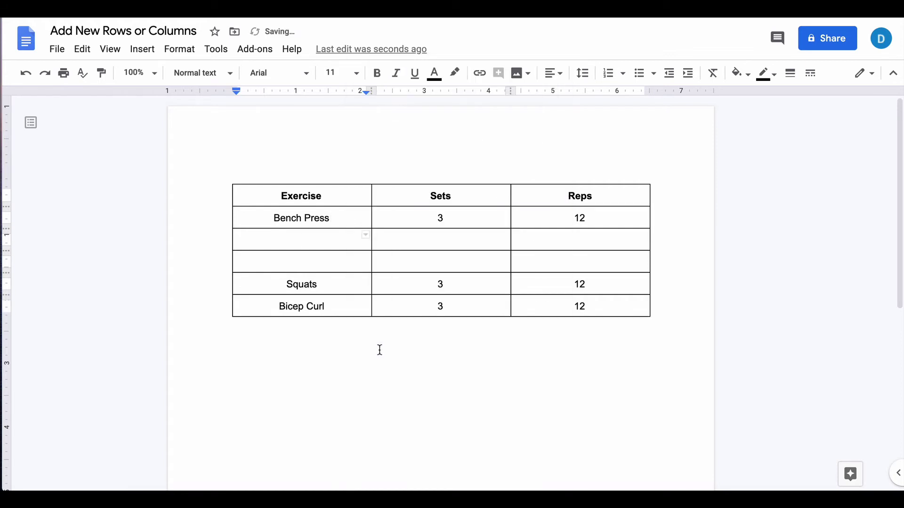
{"action": "key", "text": "ctrl+z"}
{"action": "double_click", "coordinate": [333, 238]}
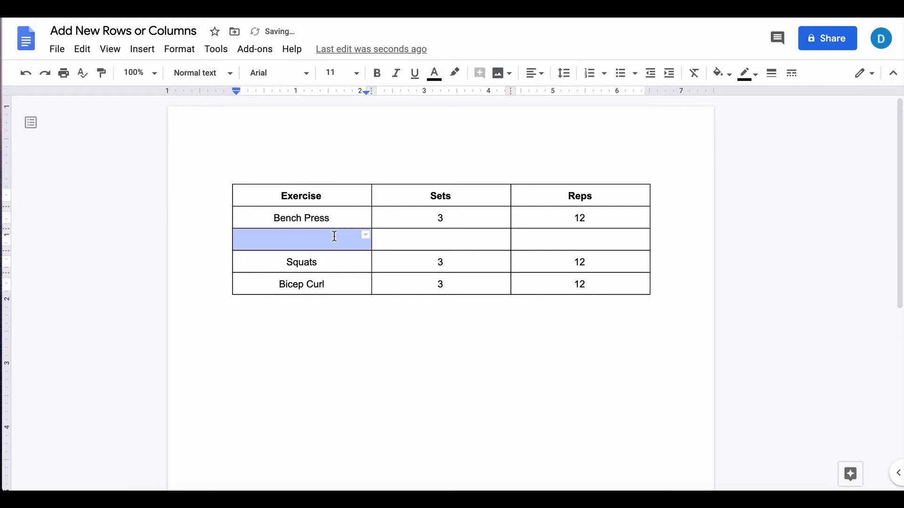
{"action": "left_click", "coordinate": [334, 236]}
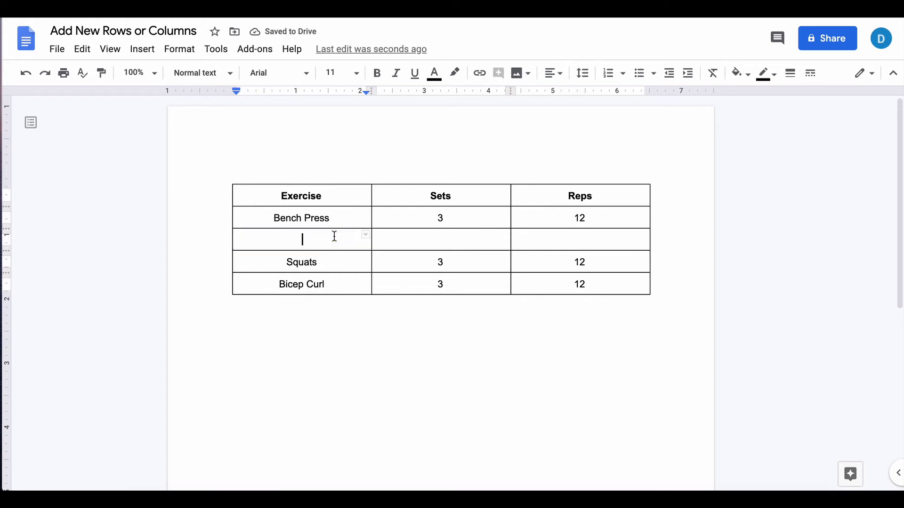
{"action": "type", "text": "Mountain Cl"}
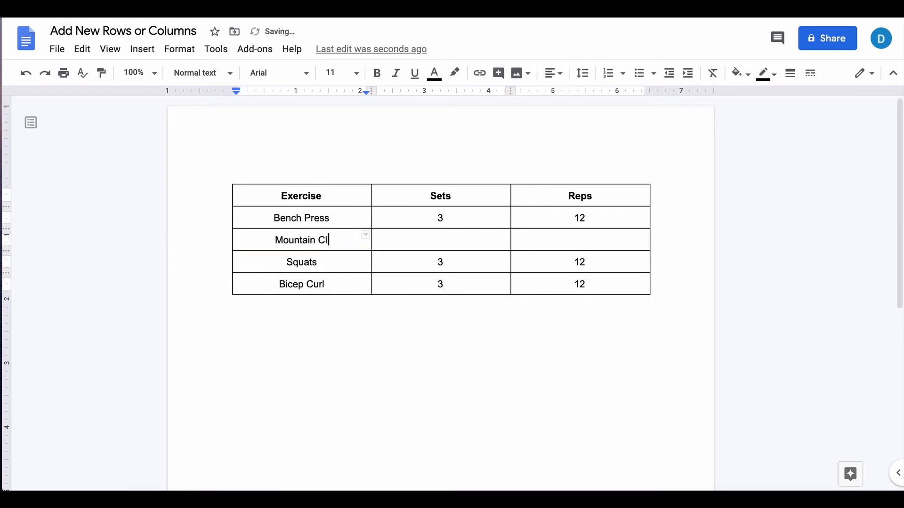
{"action": "type", "text": "uimb"}
- Enter 'Mountain Climbers', 3 and 12 in the new row's Exercise, Sets and Reps cells
{"action": "key", "text": "BackSpace"}
{"action": "key", "text": "BackSpace"}
{"action": "key", "text": "BackSpace"}
{"action": "type", "text": "imbers"}
{"action": "key", "text": "Tab"}
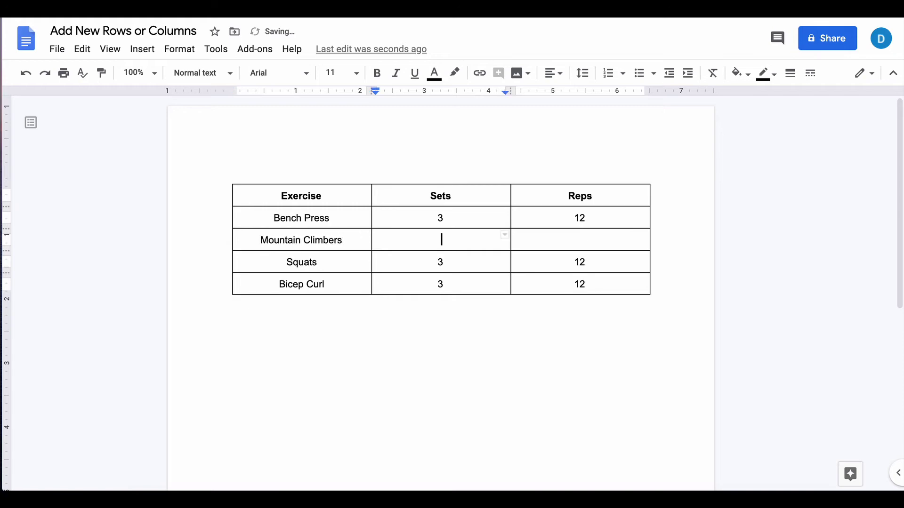
{"action": "type", "text": "3"}
{"action": "key", "text": "Tab"}
{"action": "type", "text": "12"}
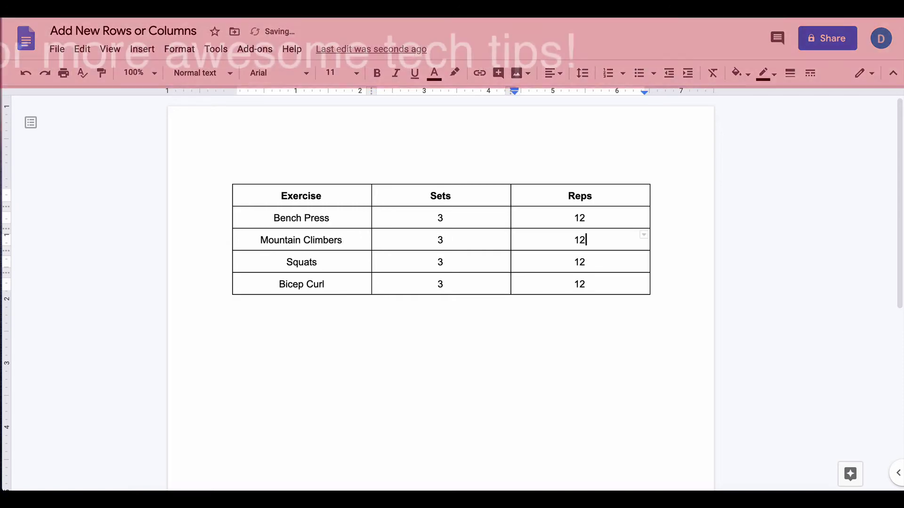
{"action": "left_click", "coordinate": [287, 261]}
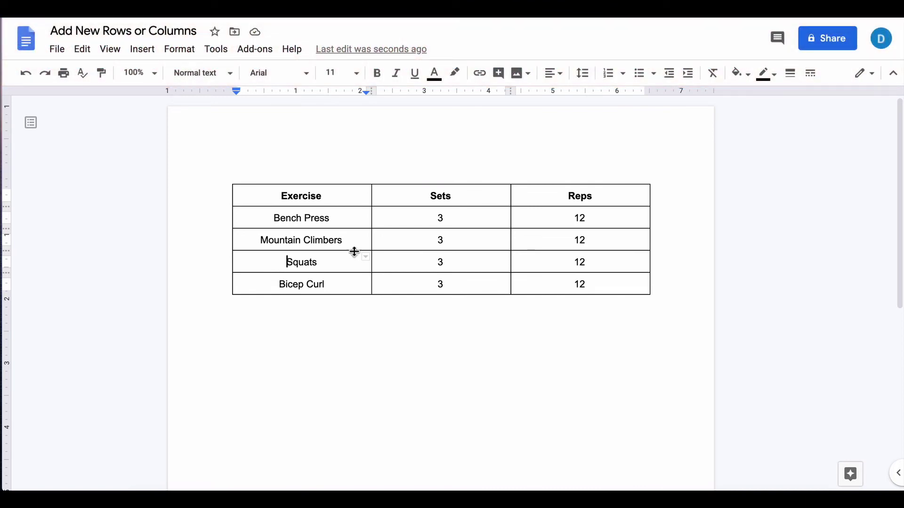
- Insert a blank column to the right of the Bench Press Reps cell
{"action": "left_click", "coordinate": [625, 217]}
{"action": "right_click", "coordinate": [613, 216]}
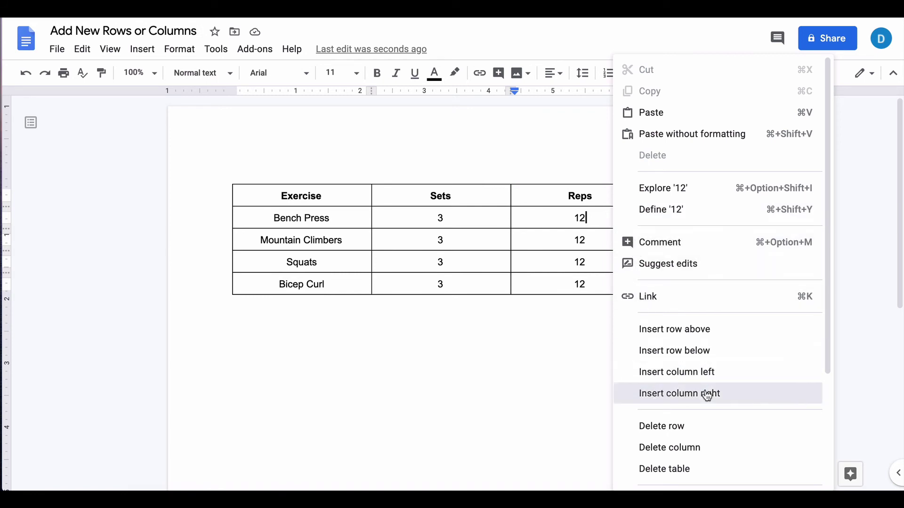
{"action": "left_click", "coordinate": [689, 393]}
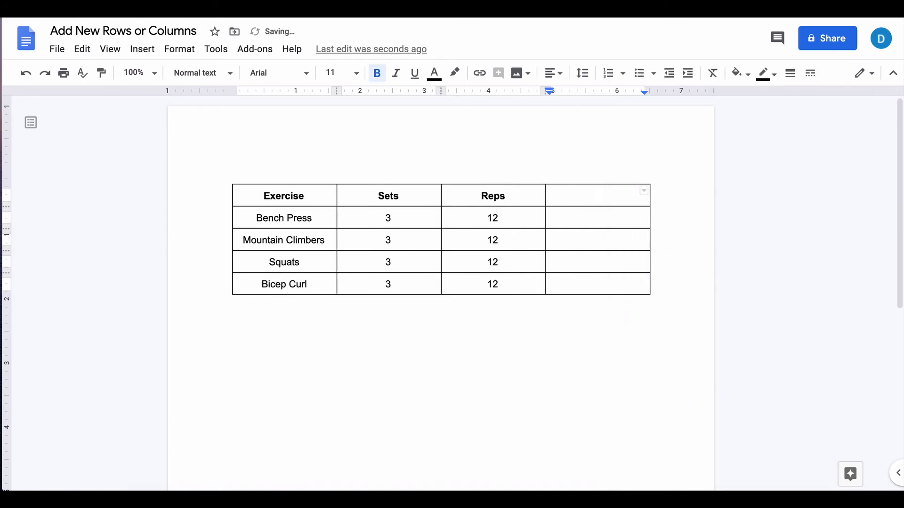
{"action": "type", "text": "Rest Time"}
- Add the Rest Time header and 1 min entries, correcting '1min' to '1 min'
{"action": "key", "text": "Tab"}
{"action": "key", "text": "Tab"}
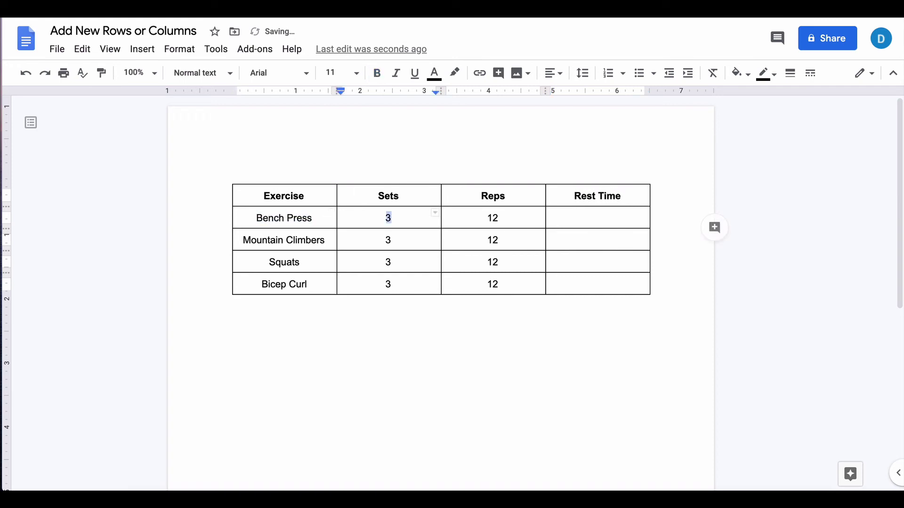
{"action": "key", "text": "Tab"}
{"action": "key", "text": "Tab"}
{"action": "type", "text": "1mi"}
{"action": "type", "text": "n"}
{"action": "key", "text": "Tab"}
{"action": "key", "text": "Tab"}
{"action": "key", "text": "Tab"}
{"action": "key", "text": "Tab"}
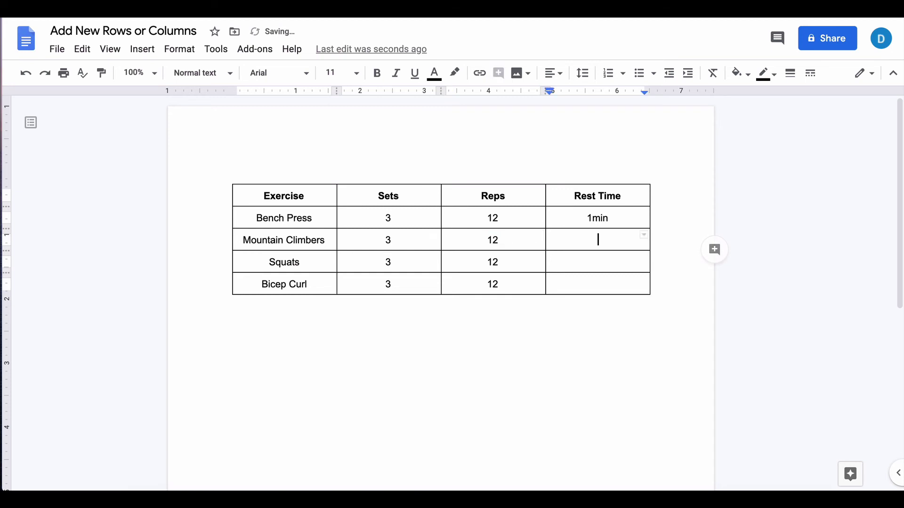
{"action": "type", "text": "1 min"}
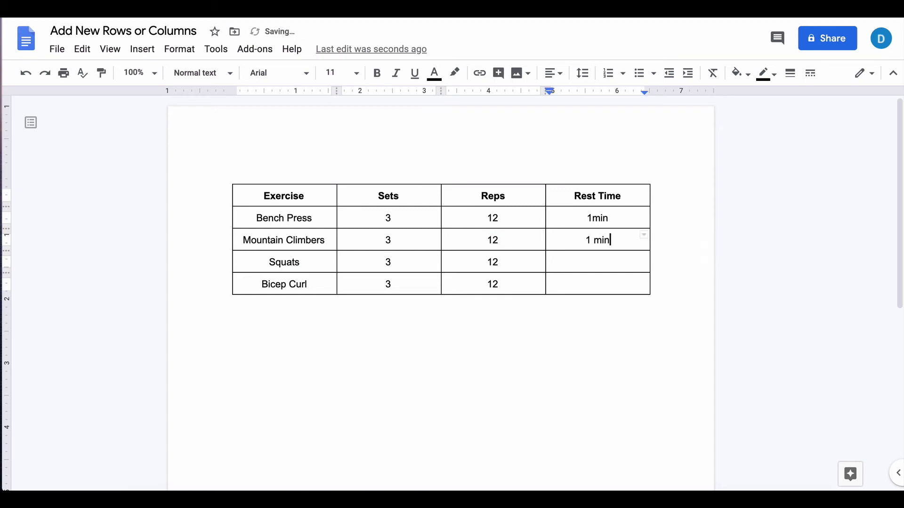
{"action": "left_click", "coordinate": [591, 218]}
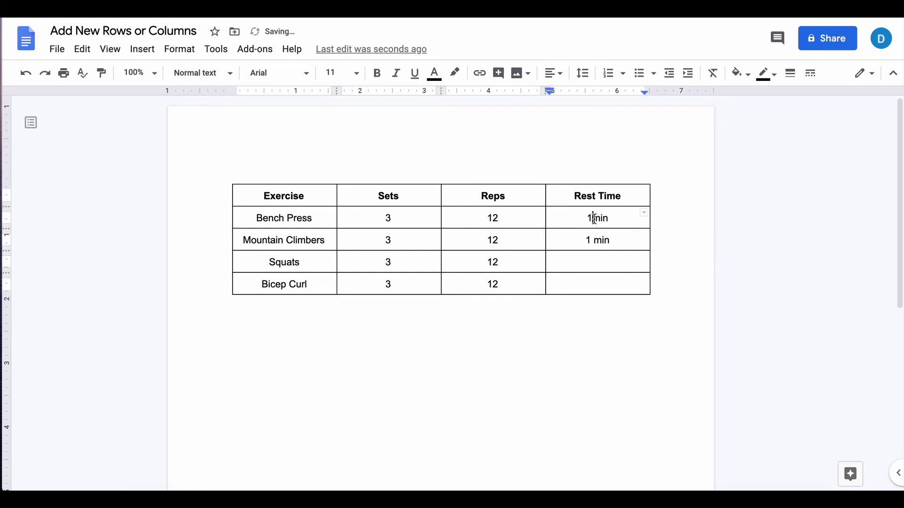